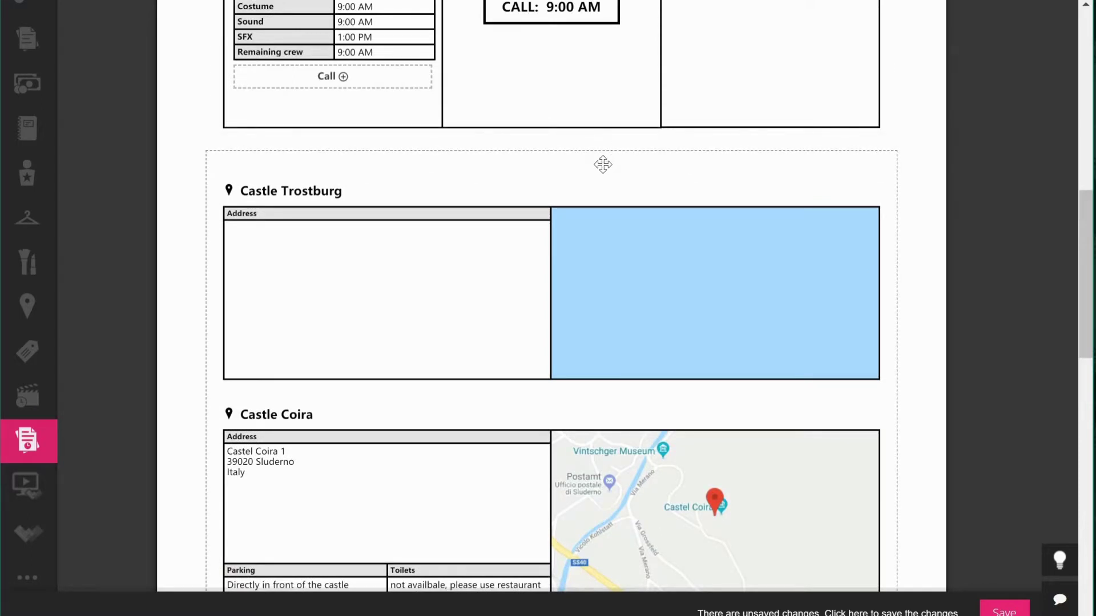
# - Drag the Locations section below the Scenes table, then scroll down to the Characters tables
pyautogui.moveTo(724, 152)
pyautogui.moveTo(724, 152); pyautogui.dragTo(702, 447)
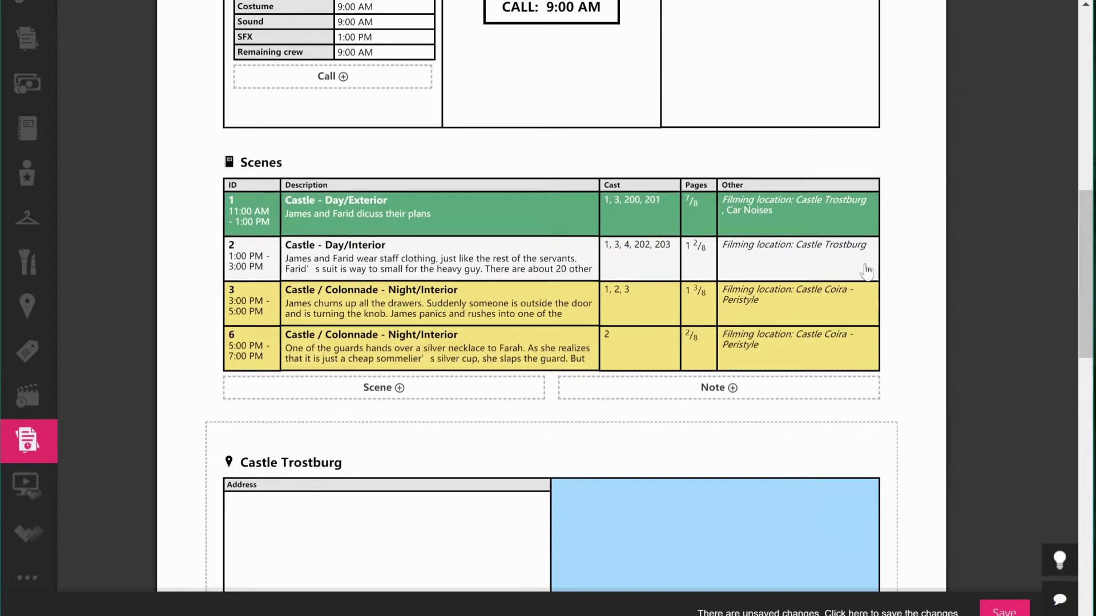
pyautogui.scroll(-3, 932, 354)
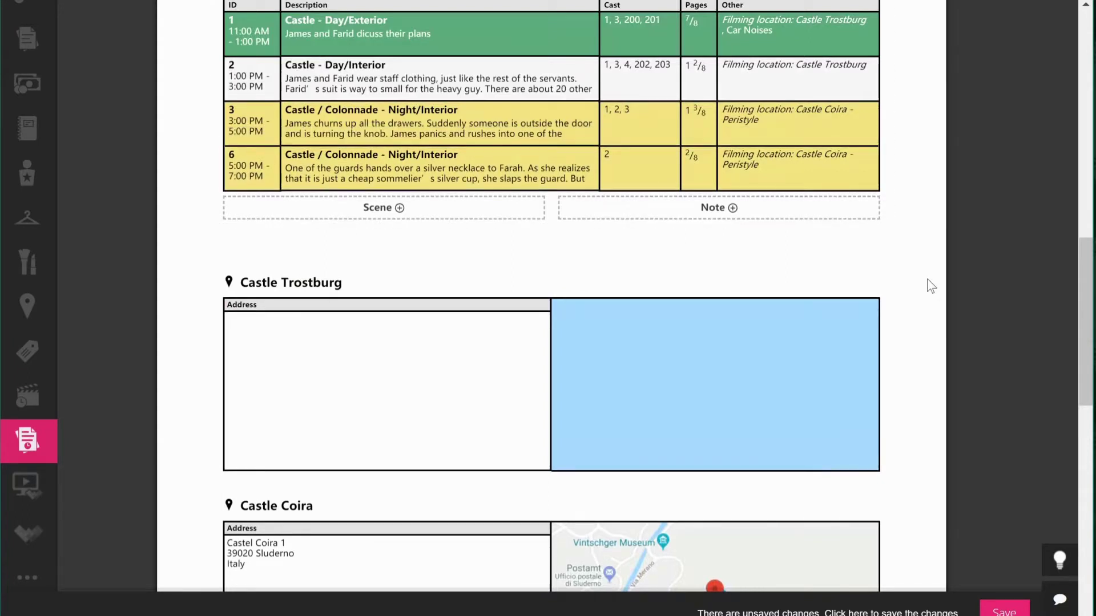
pyautogui.scroll(2, 922, 279)
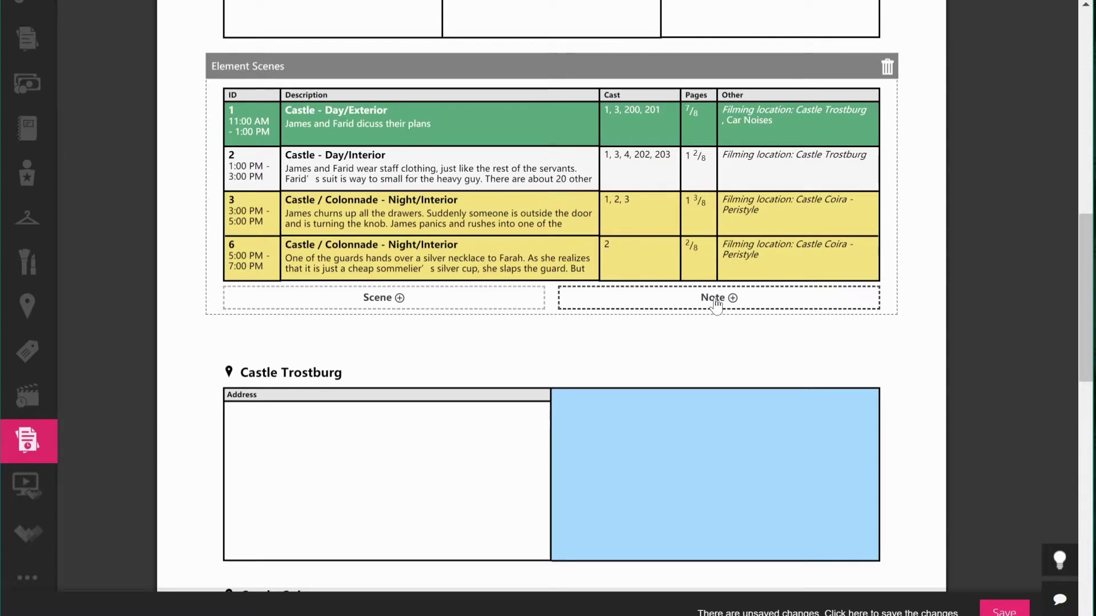
pyautogui.scroll(-4, 854, 320)
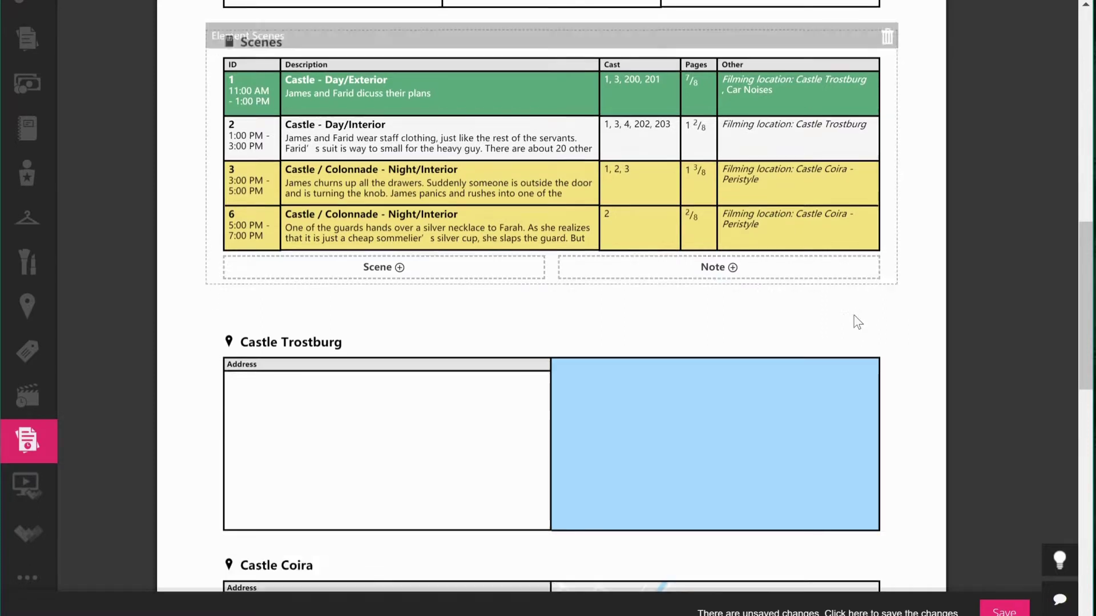
pyautogui.scroll(-7, 882, 324)
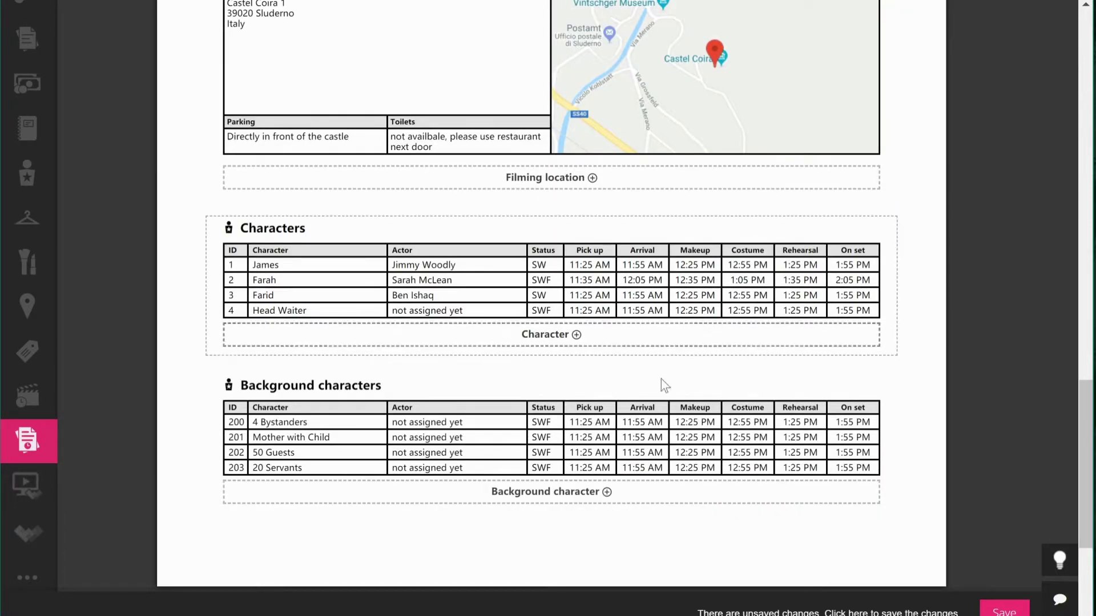
# - Open James's row in the Characters table and hide his rehearsal time
pyautogui.click(890, 245)
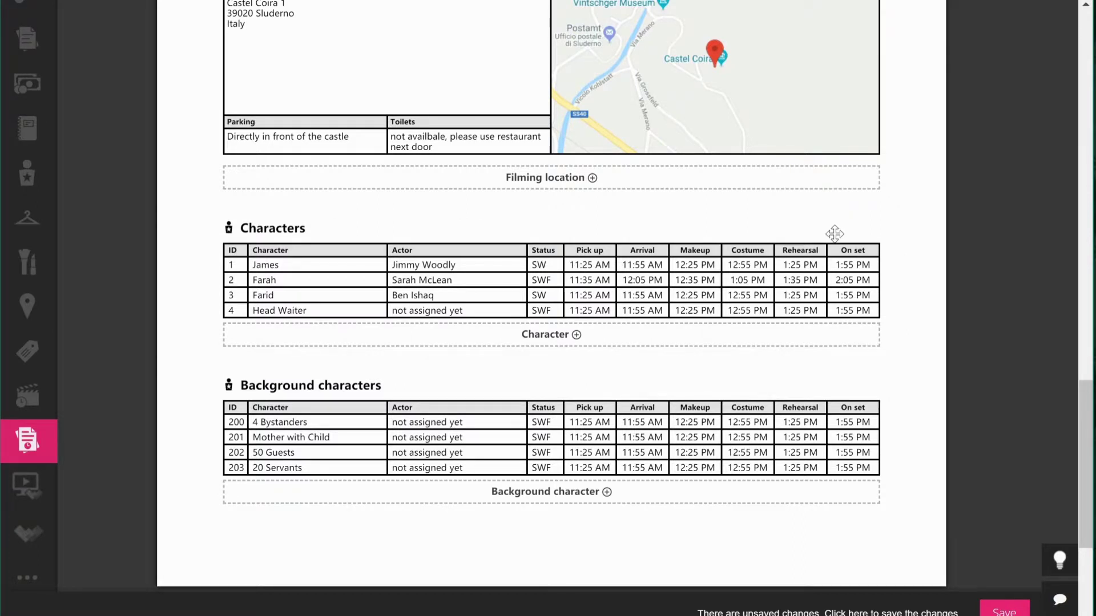
pyautogui.moveTo(838, 255)
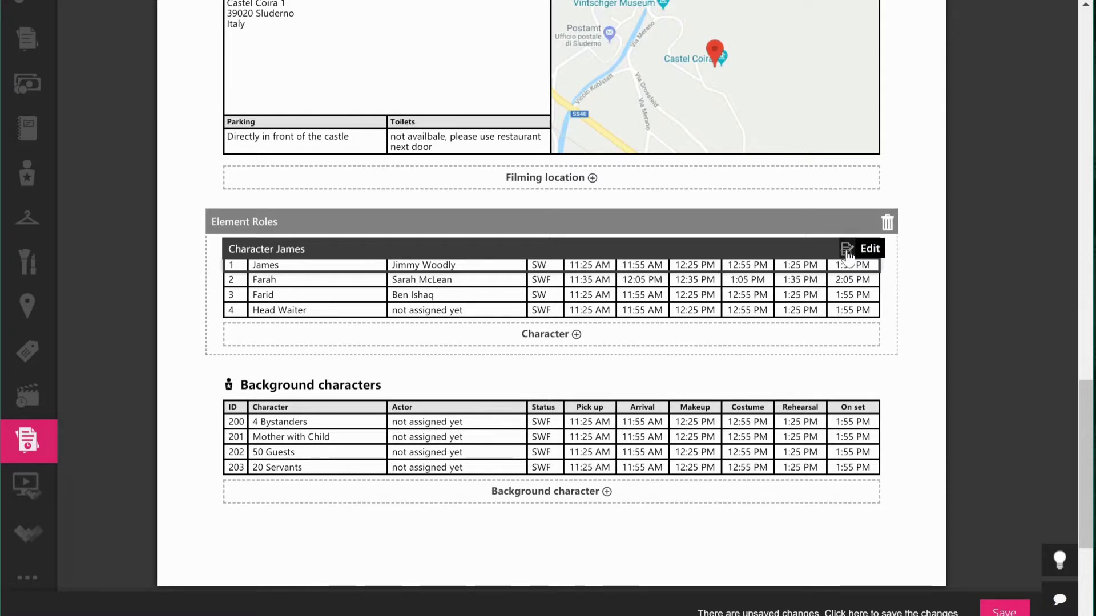
pyautogui.click(847, 251)
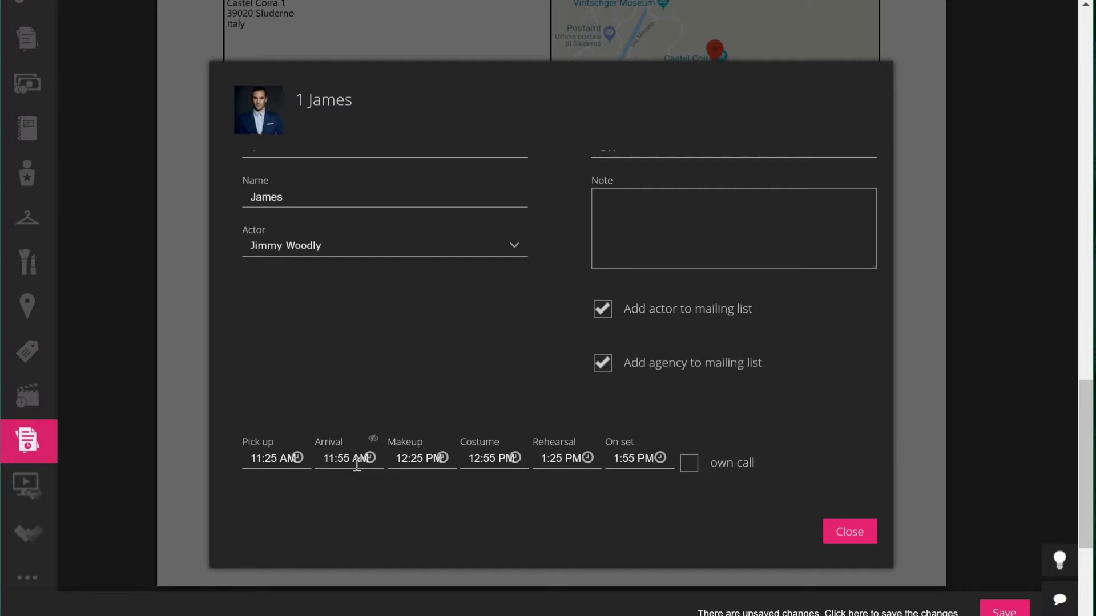
pyautogui.click(591, 443)
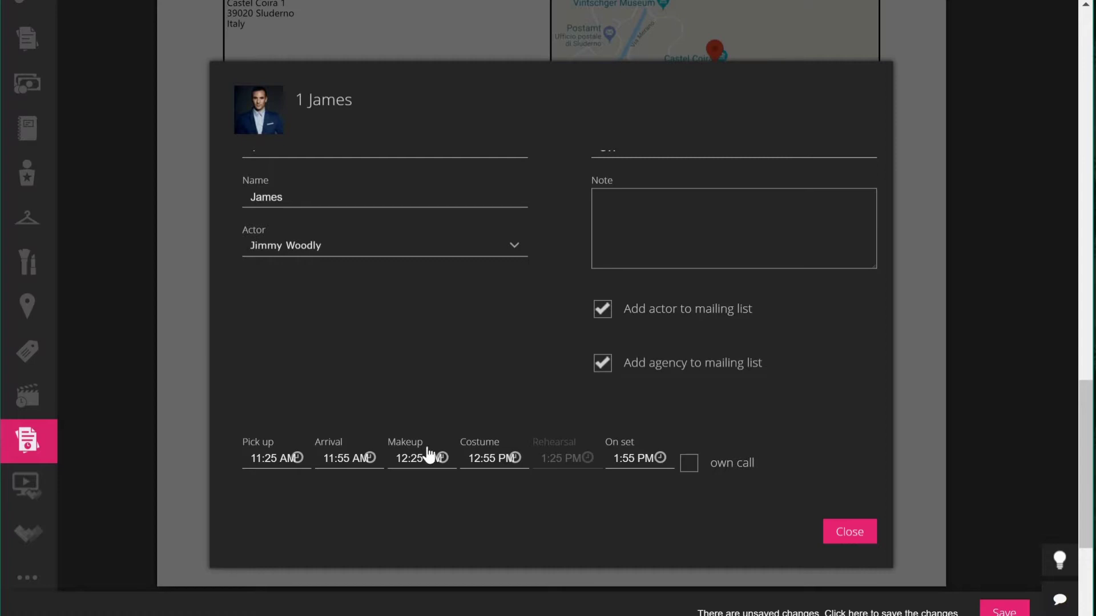
# - Set James's pick-up time to 9:25 am and close his character details
pyautogui.click(272, 460)
pyautogui.moveTo(385, 522); pyautogui.dragTo(364, 522)
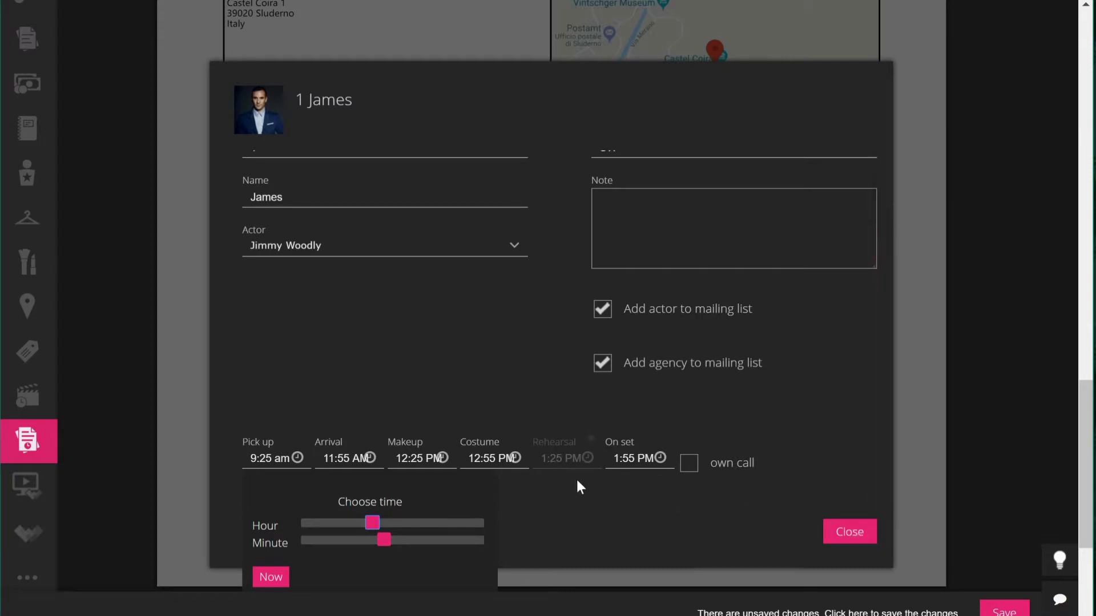
pyautogui.click(608, 485)
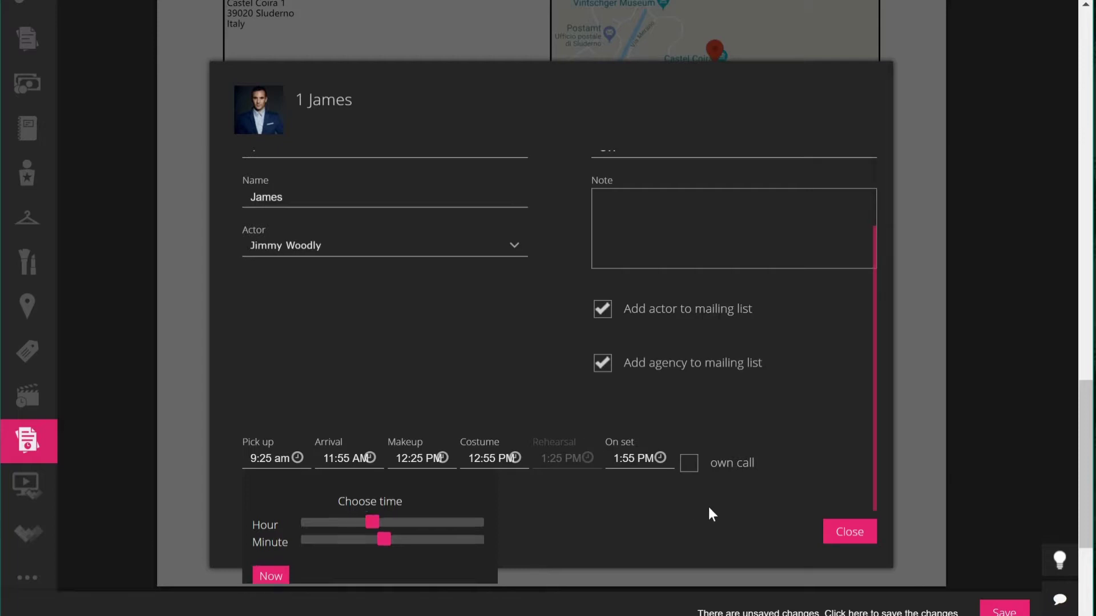
pyautogui.click(848, 532)
pyautogui.scroll(-3, 916, 436)
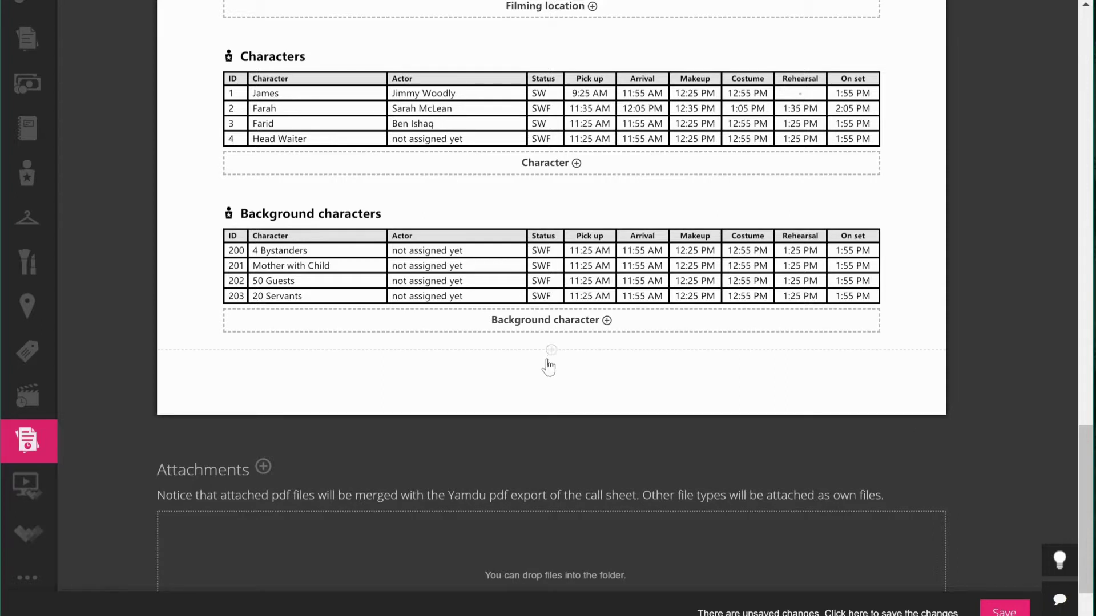
# - Insert a Crew list element below the Background characters table
pyautogui.moveTo(547, 355)
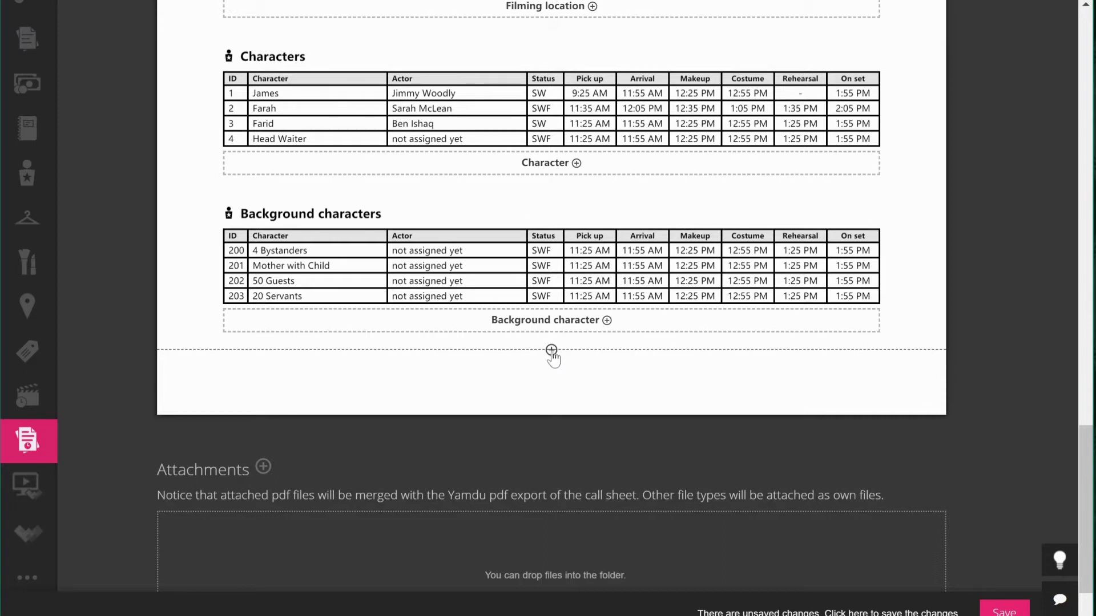
pyautogui.click(551, 351)
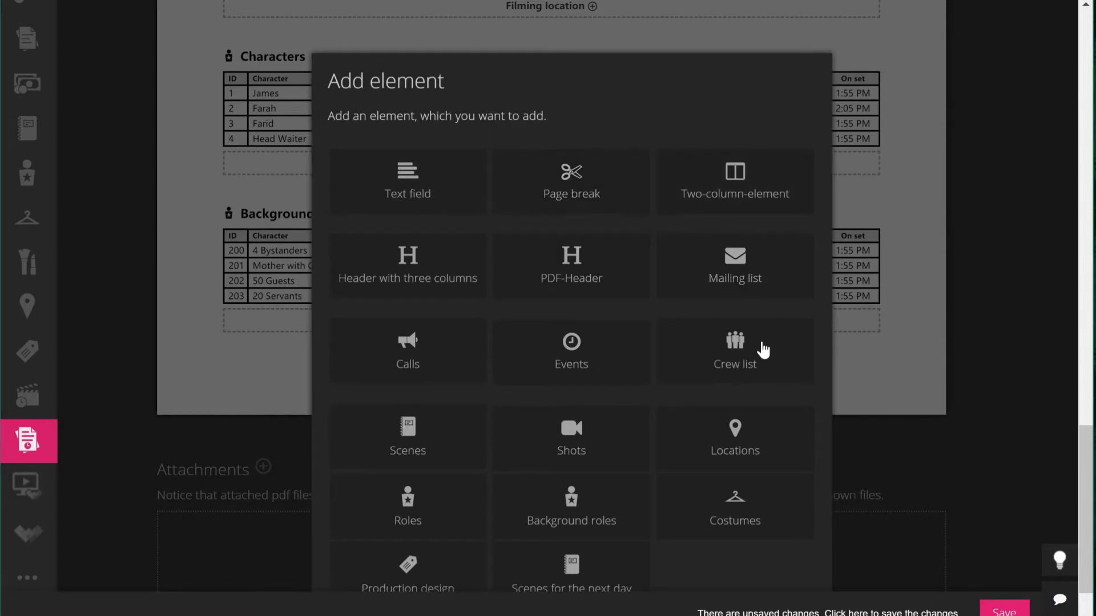
pyautogui.click(735, 357)
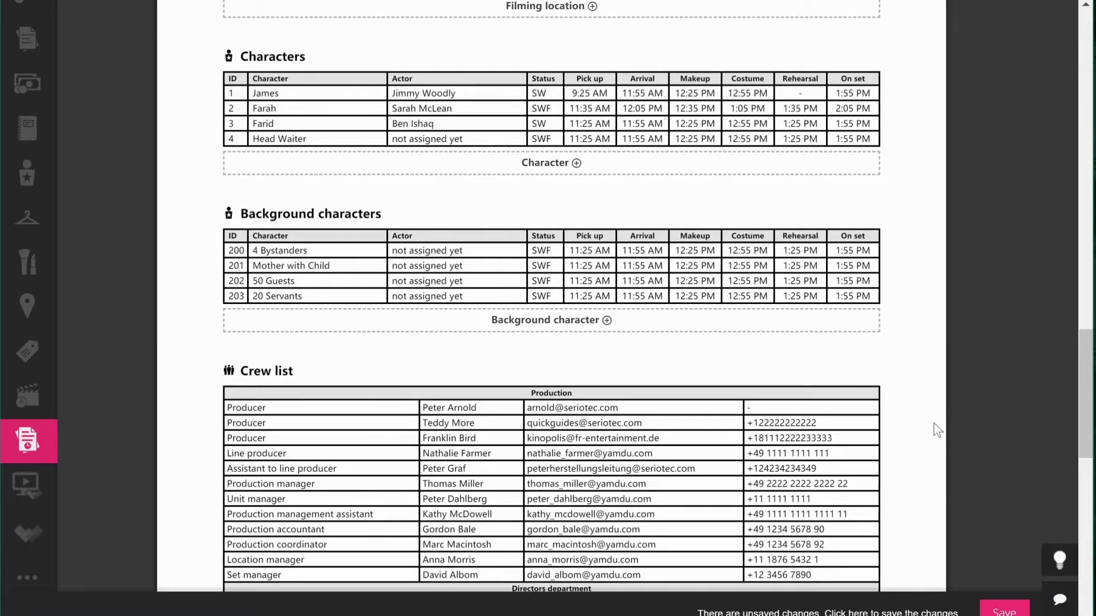
pyautogui.scroll(-5, 934, 423)
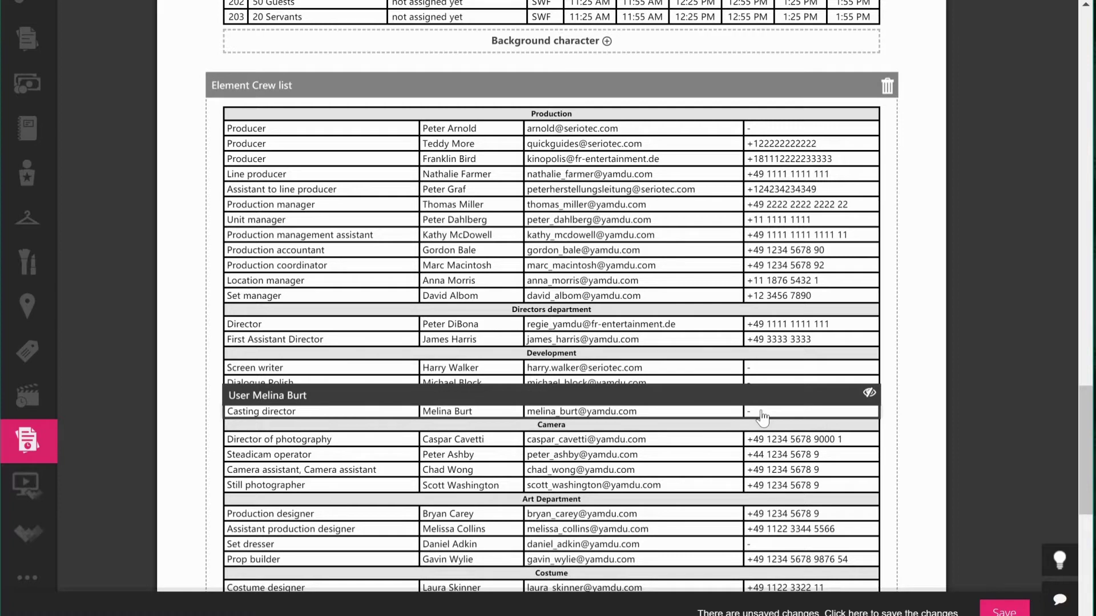
pyautogui.click(868, 398)
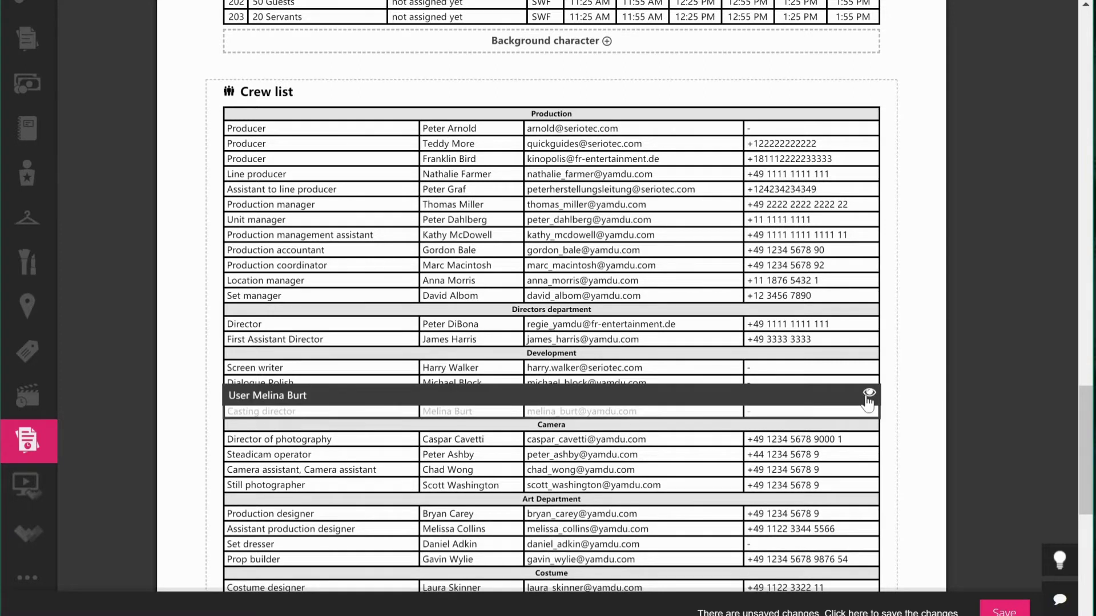
pyautogui.click(867, 395)
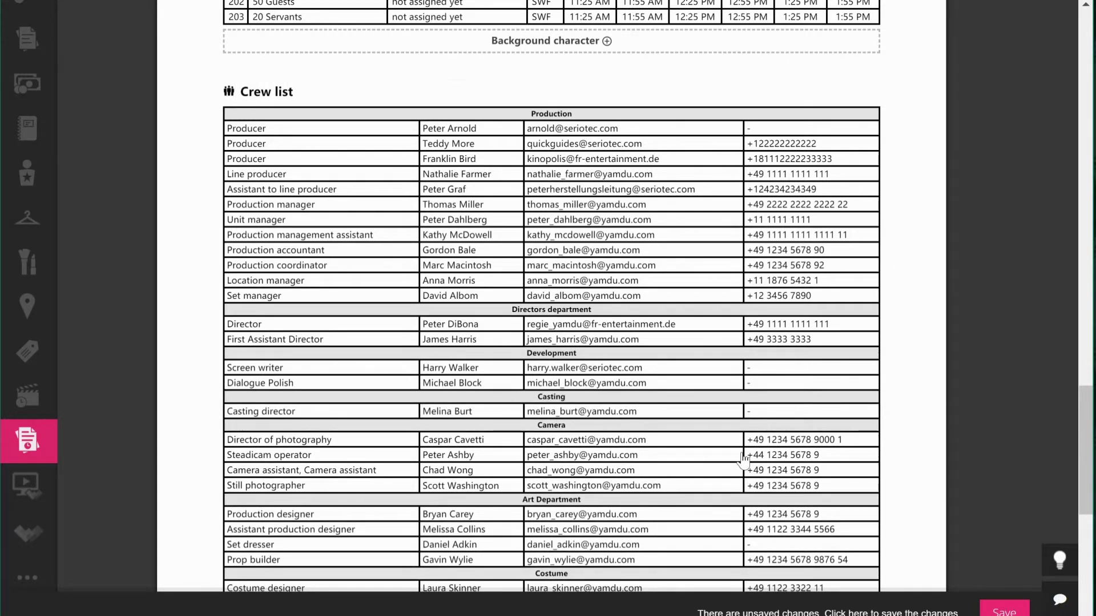
pyautogui.moveTo(756, 457)
pyautogui.scroll(-4, 756, 456)
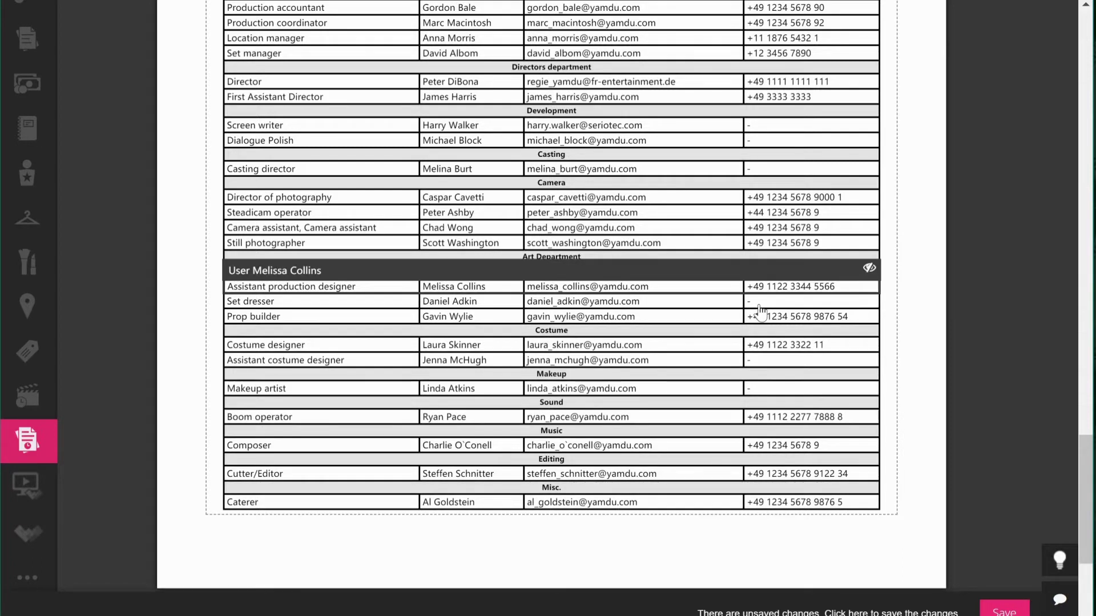
pyautogui.scroll(9, 930, 308)
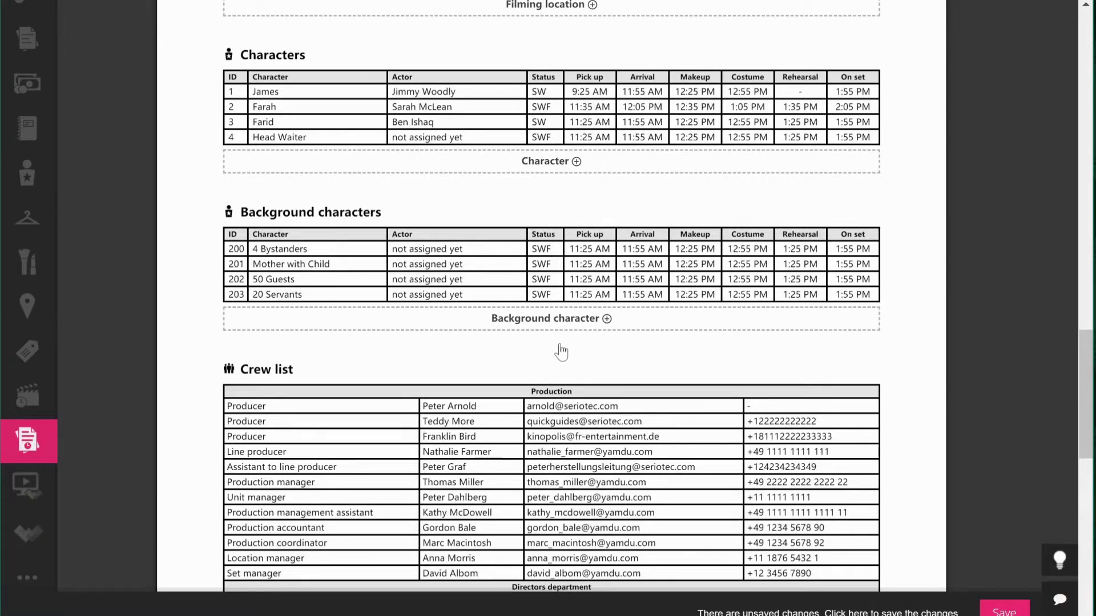
pyautogui.moveTo(553, 348)
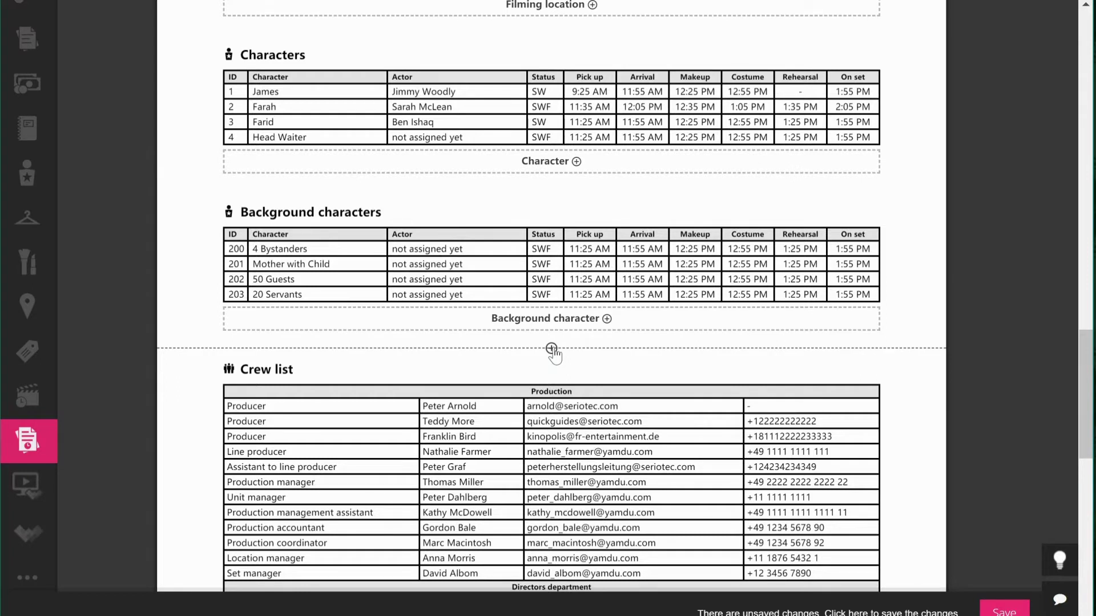
pyautogui.click(551, 349)
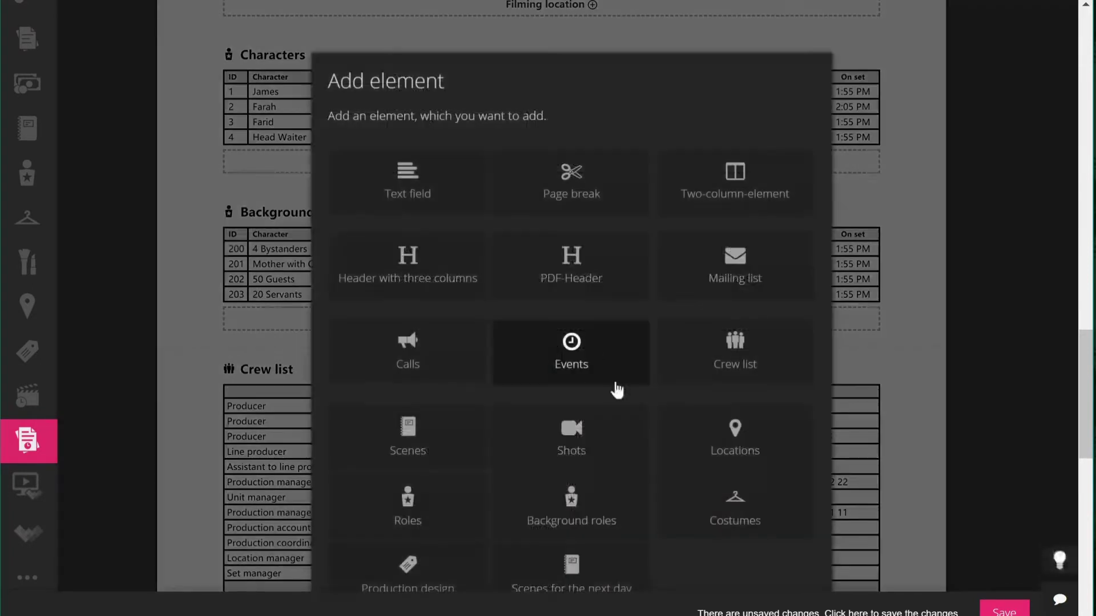
pyautogui.click(566, 197)
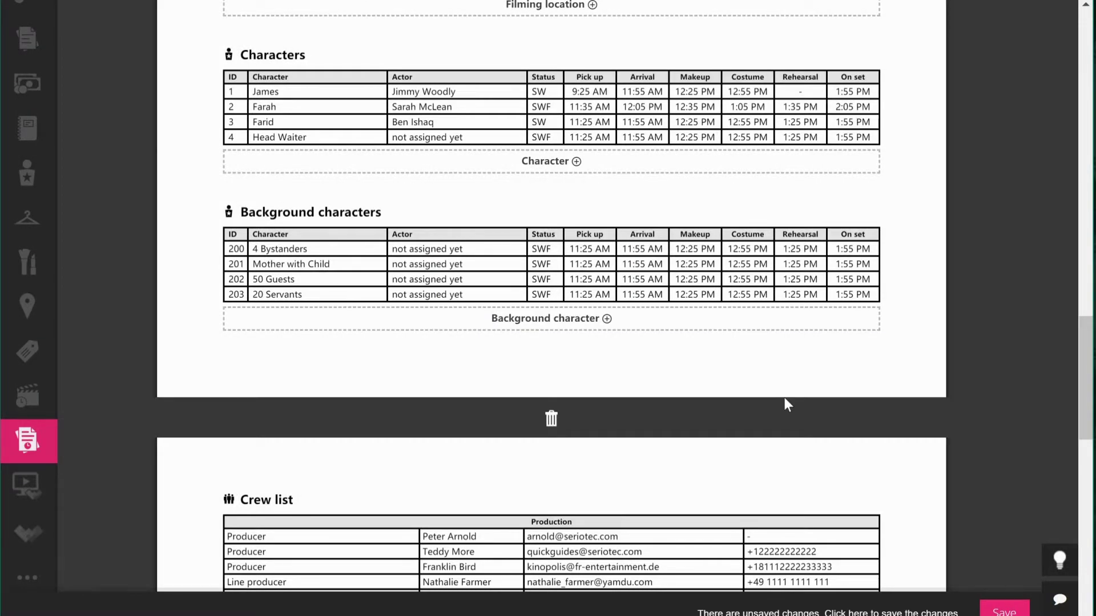
pyautogui.moveTo(551, 429)
pyautogui.click(551, 425)
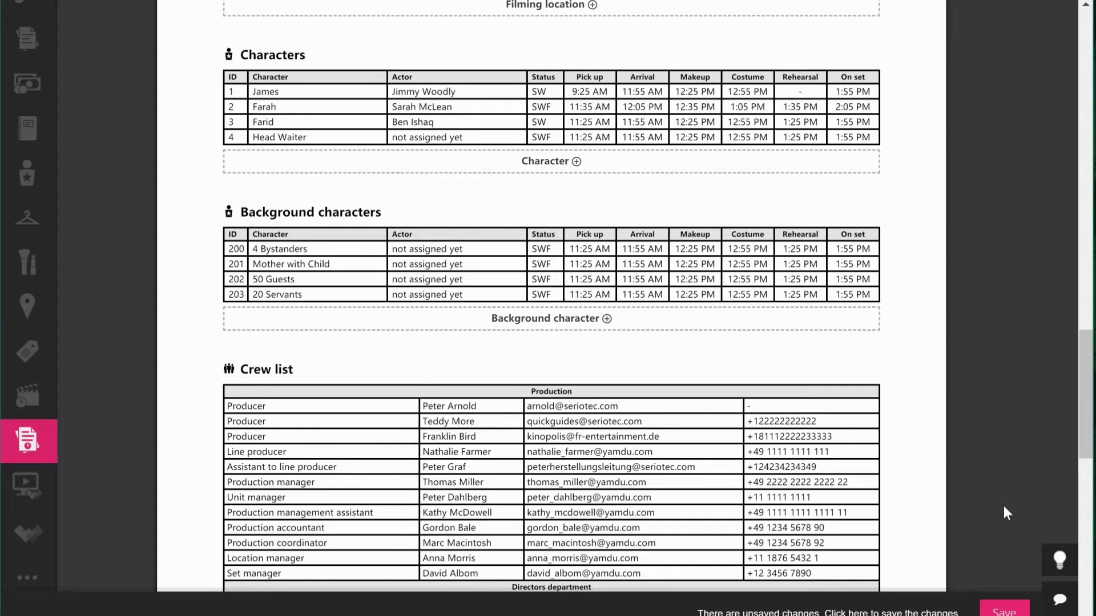
pyautogui.scroll(-10, 258, 389)
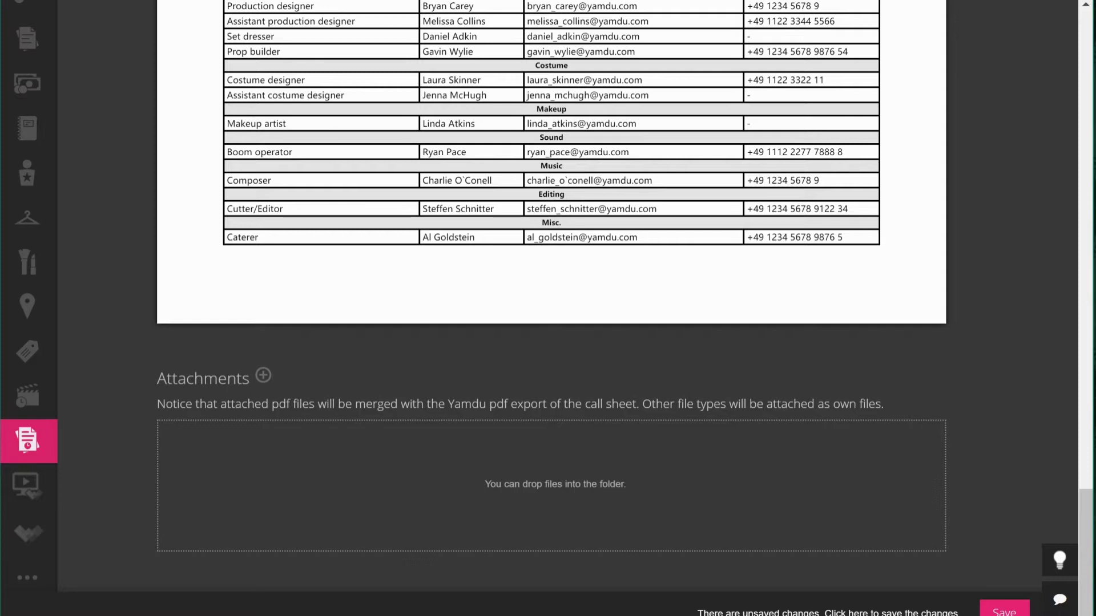
pyautogui.click(263, 375)
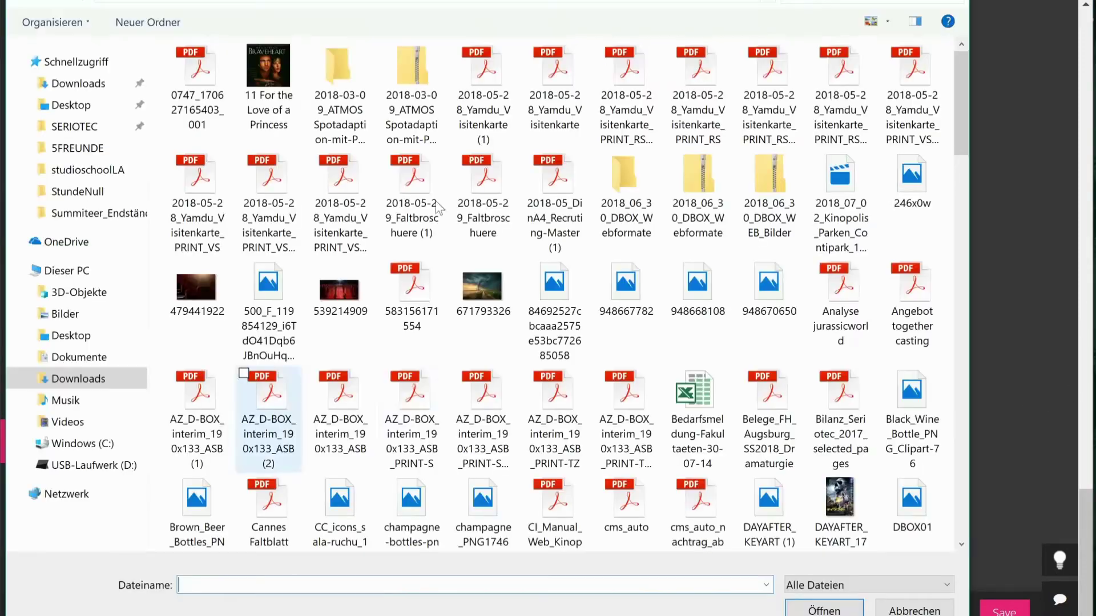
pyautogui.click(187, 90)
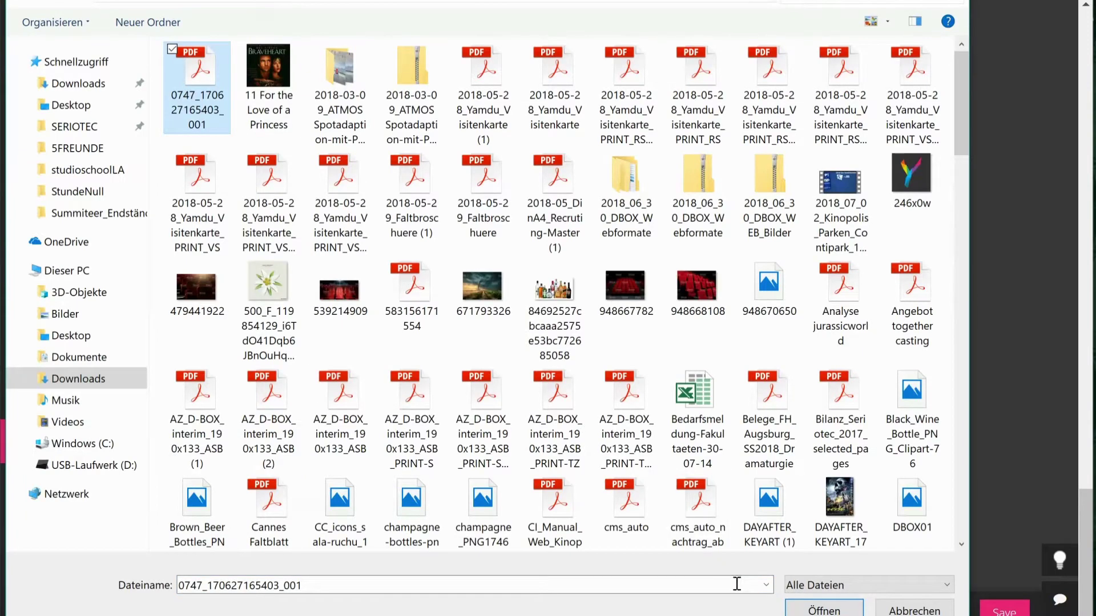
pyautogui.click(814, 610)
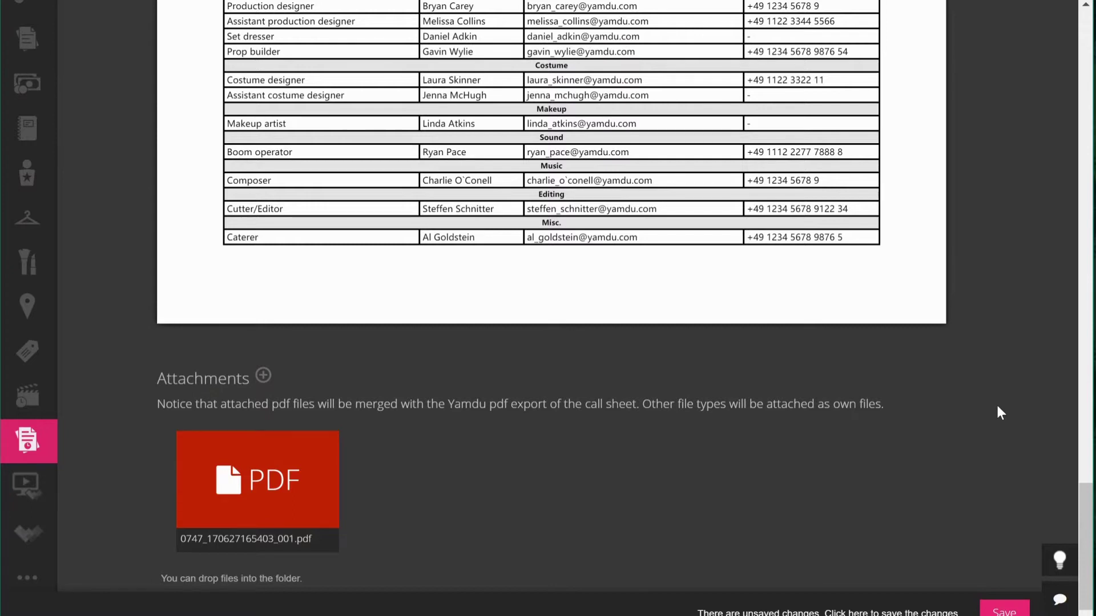
pyautogui.scroll(8, 998, 407)
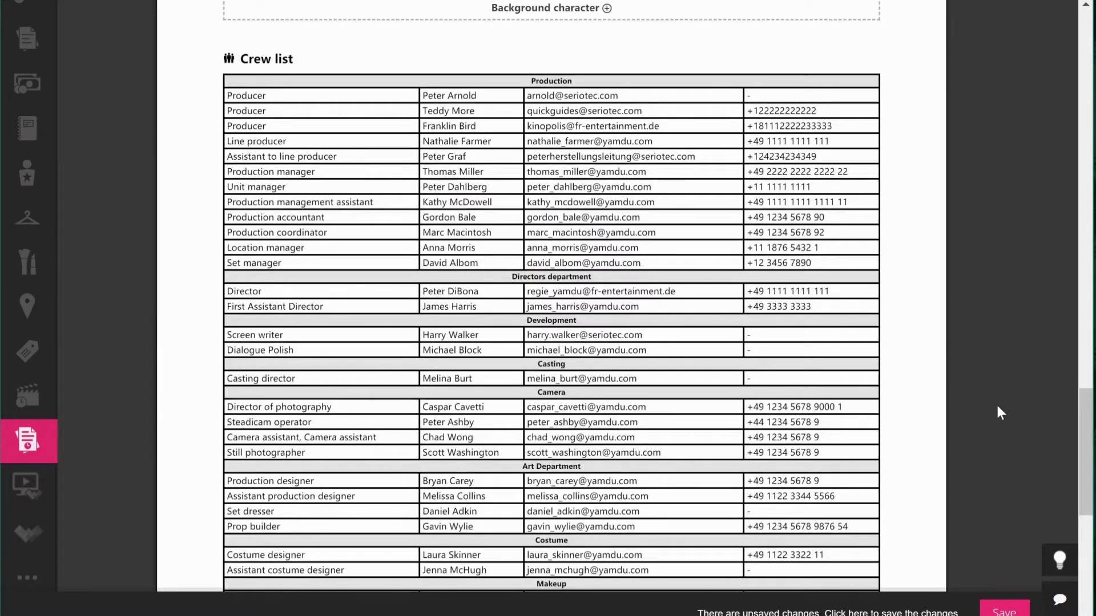
pyautogui.scroll(15, 997, 407)
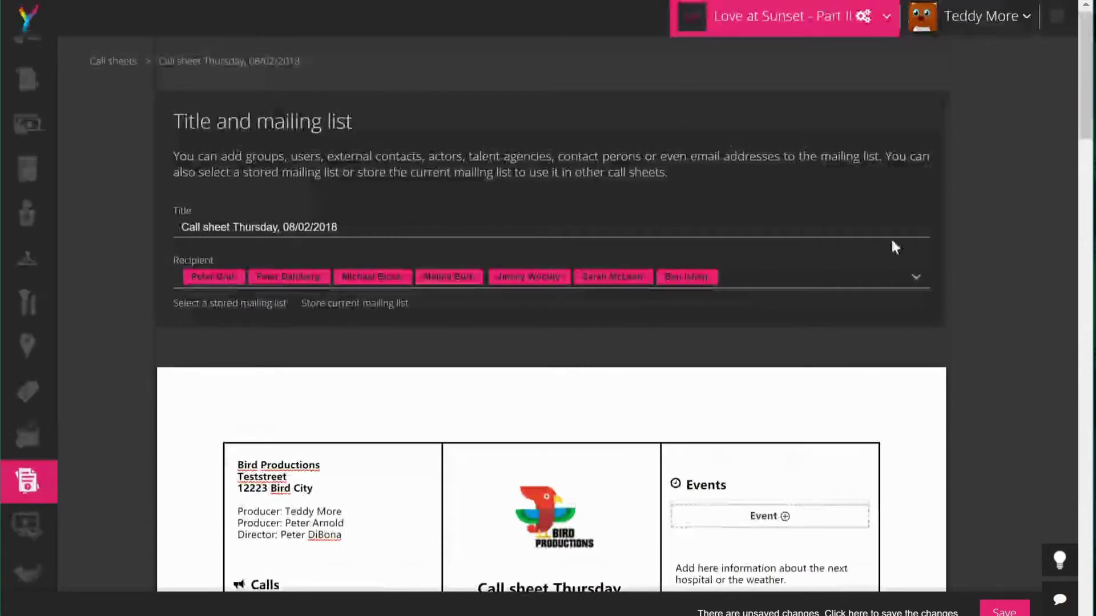
# - Save the call sheet, then download its draft from the Drafts list as a PDF
pyautogui.click(1004, 612)
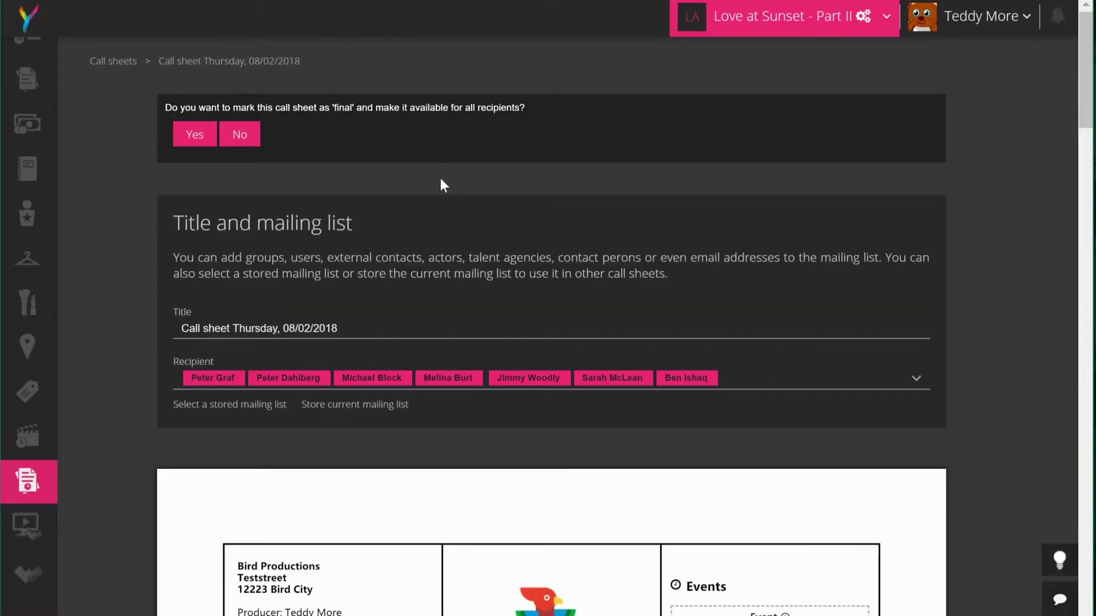
pyautogui.click(114, 63)
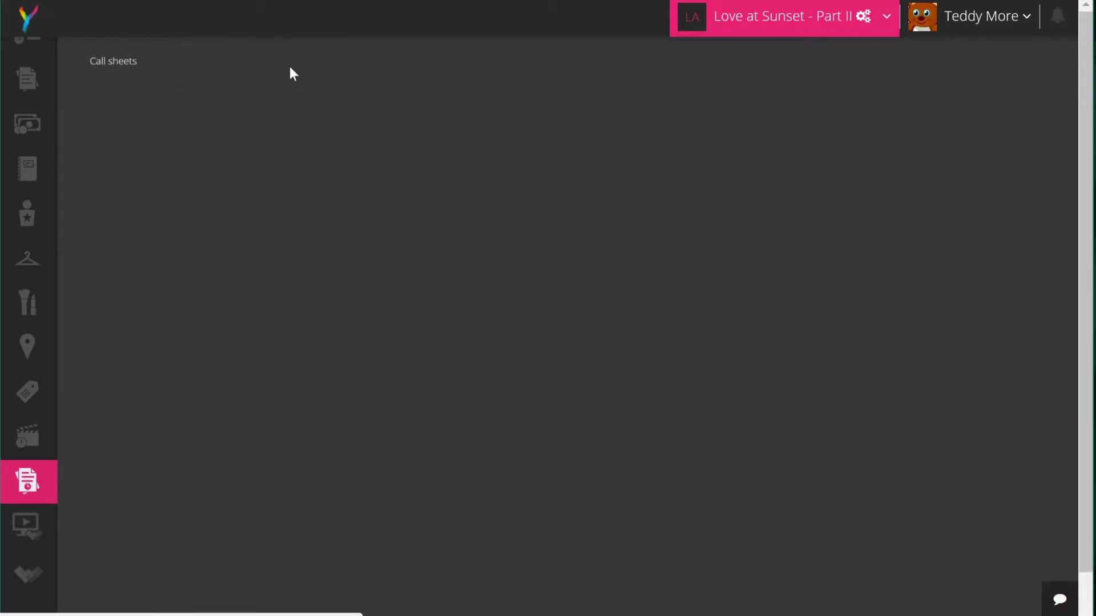
pyautogui.click(314, 117)
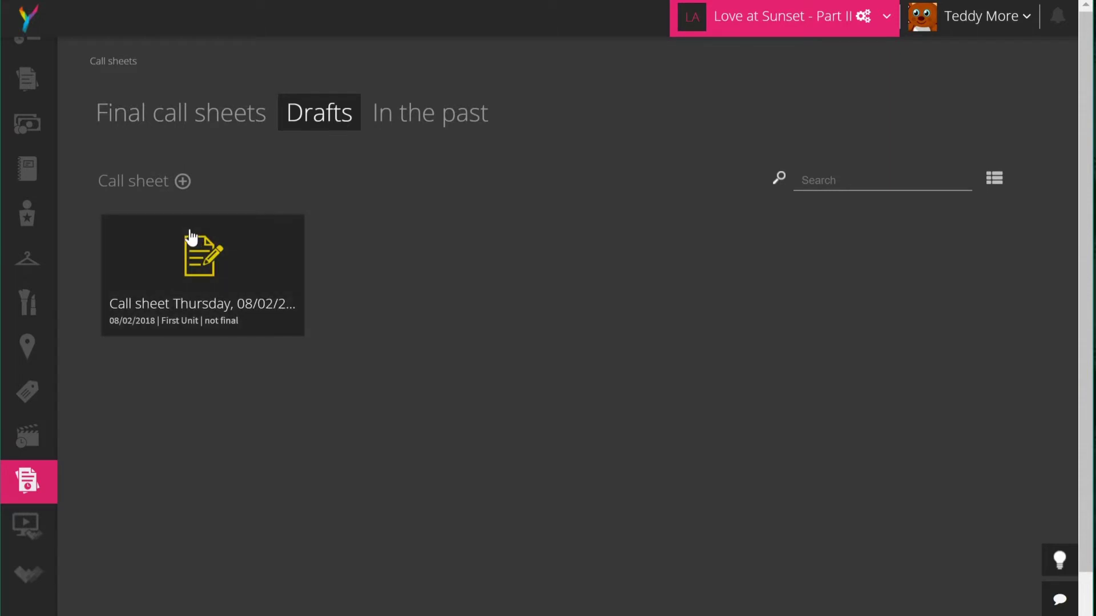
pyautogui.moveTo(216, 245)
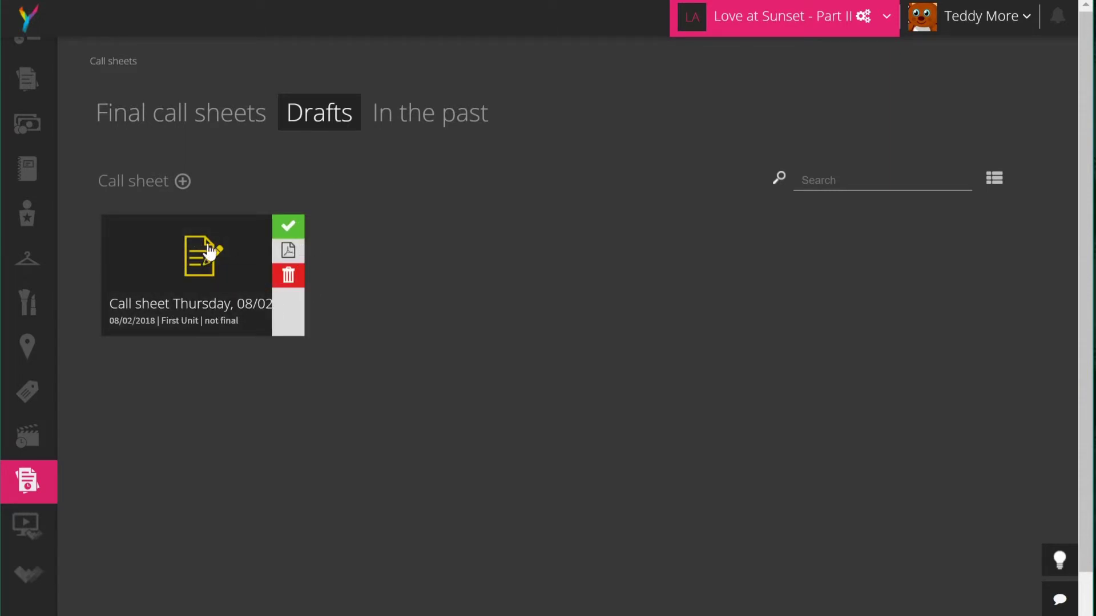
pyautogui.click(294, 256)
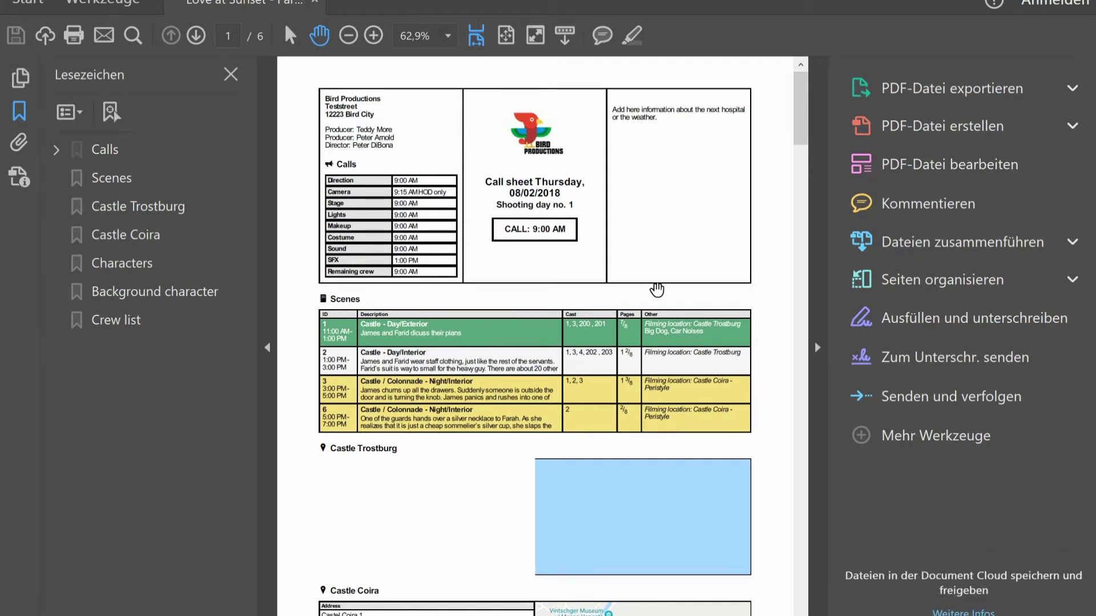
pyautogui.scroll(-5, 651, 317)
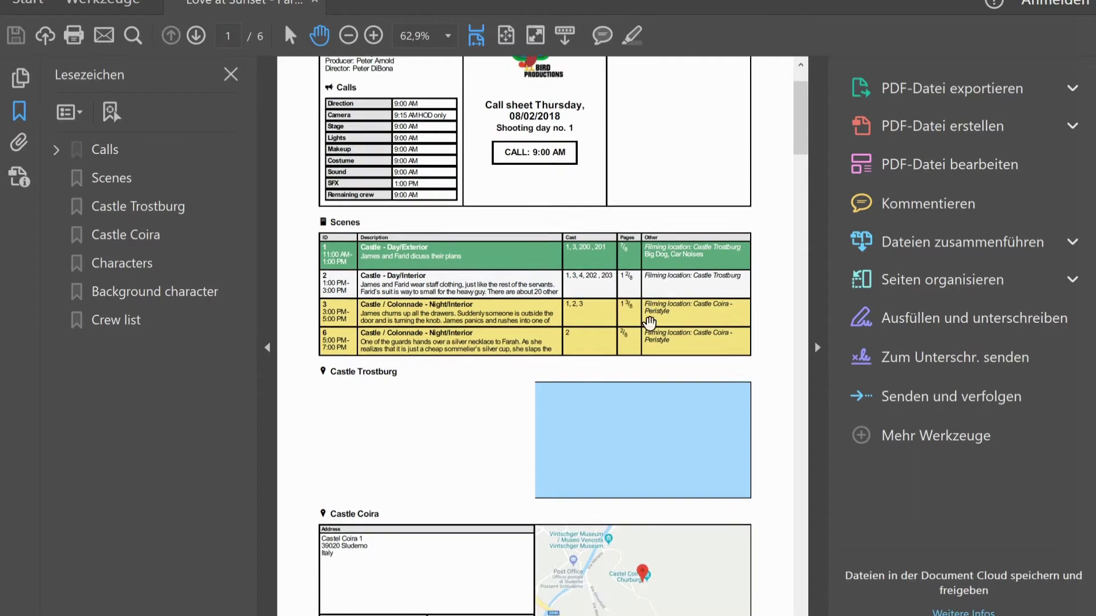
pyautogui.scroll(-3, 649, 326)
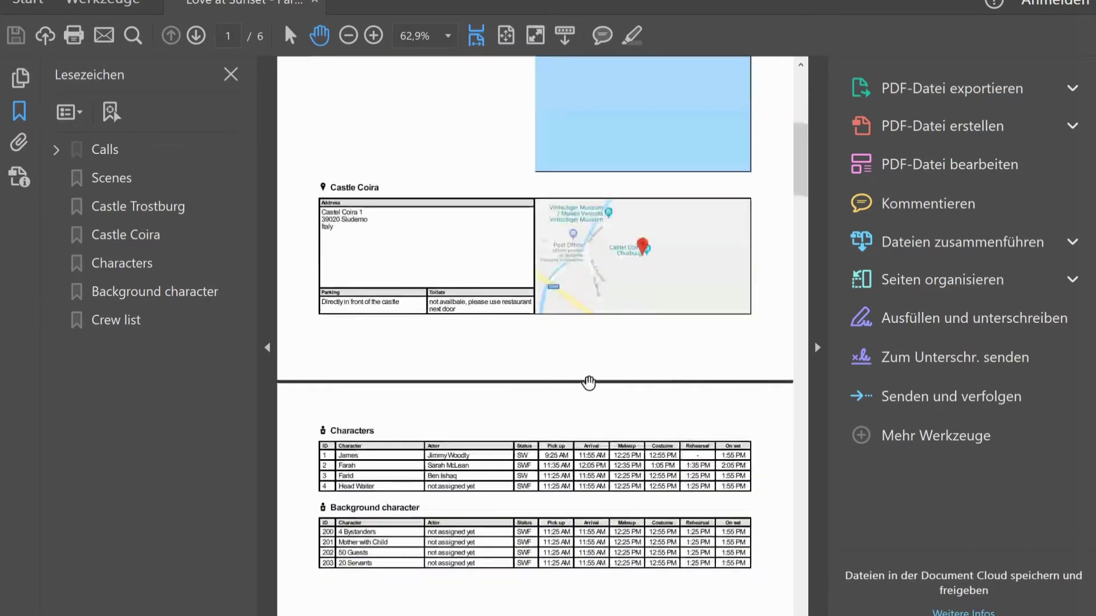
pyautogui.scroll(-10, 657, 384)
pyautogui.scroll(-6, 643, 345)
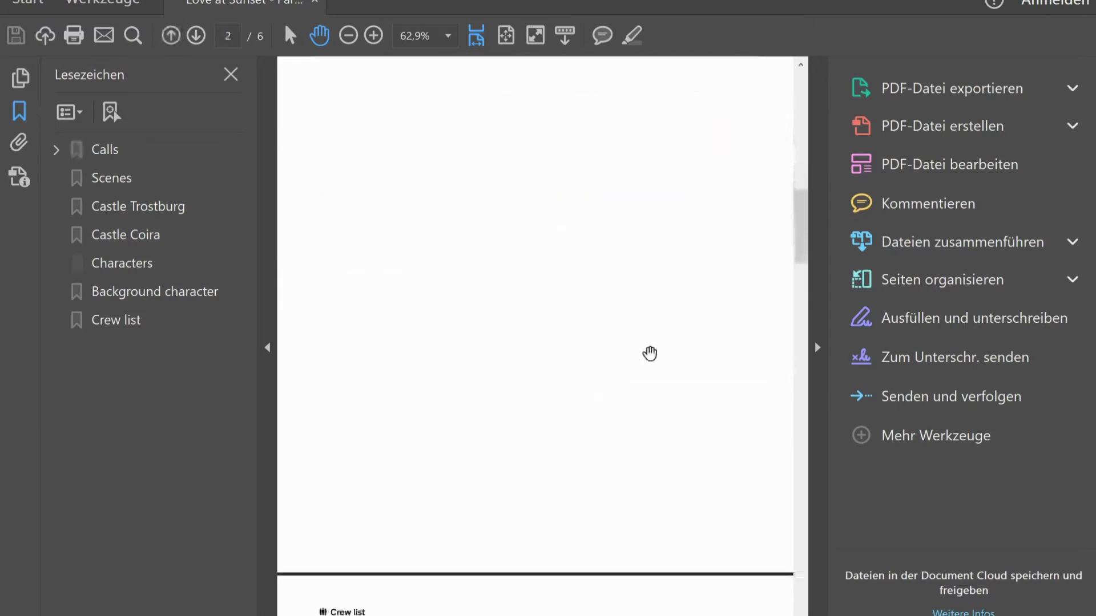
pyautogui.scroll(-14, 648, 358)
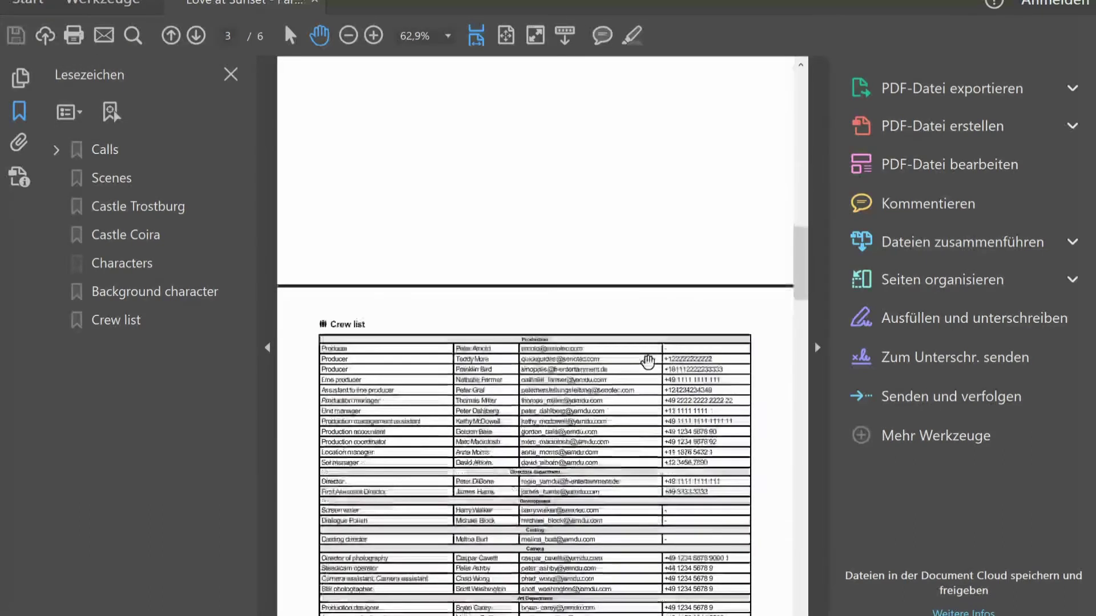
pyautogui.scroll(-5, 645, 356)
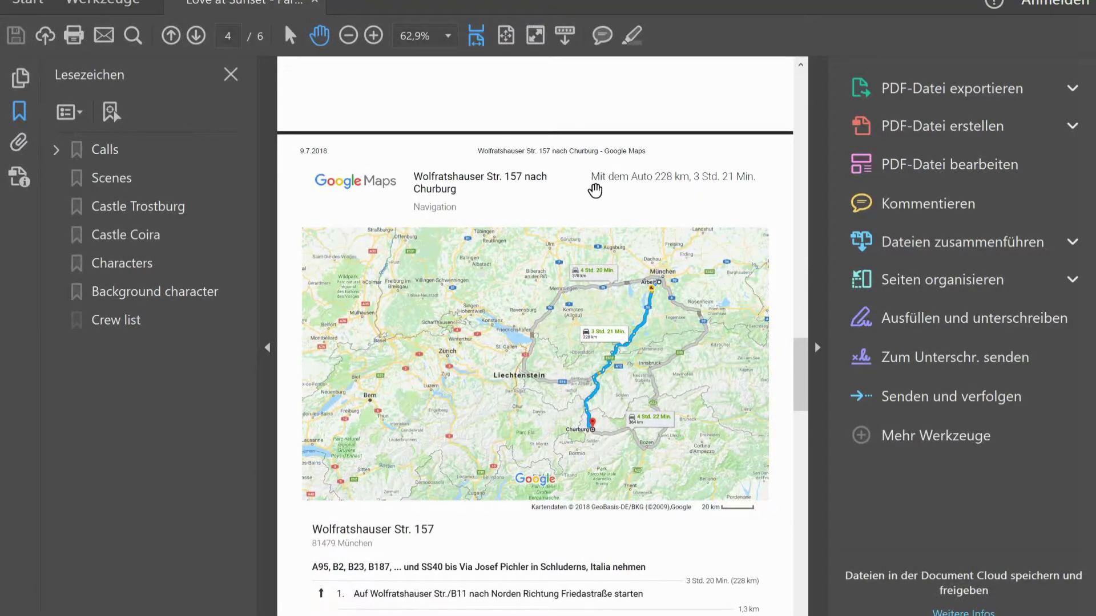
pyautogui.scroll(-1, 592, 195)
pyautogui.scroll(-10, 592, 195)
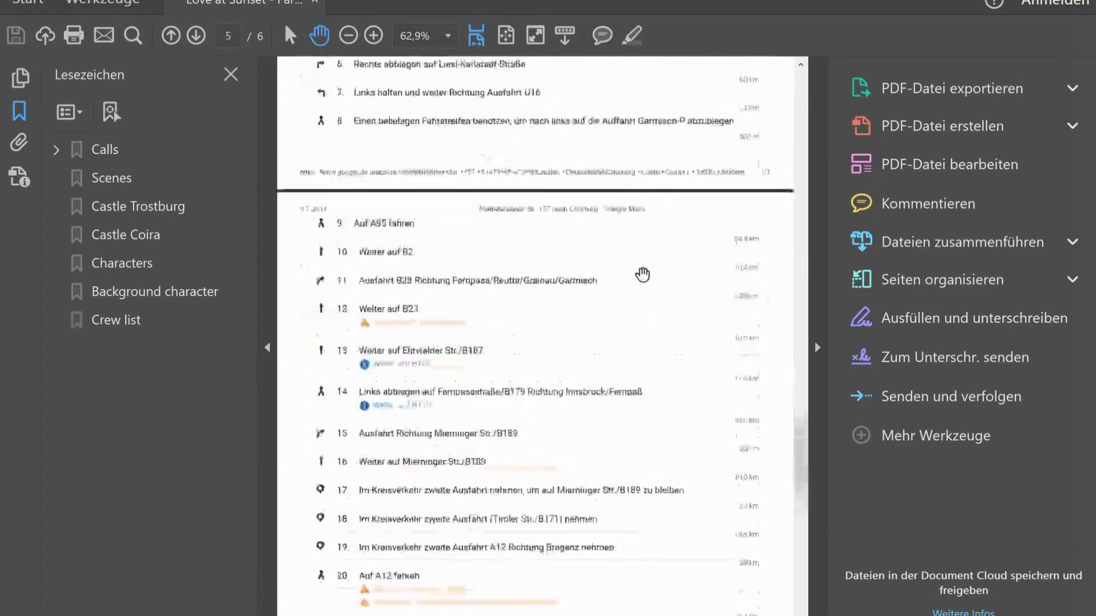
pyautogui.scroll(-15, 646, 278)
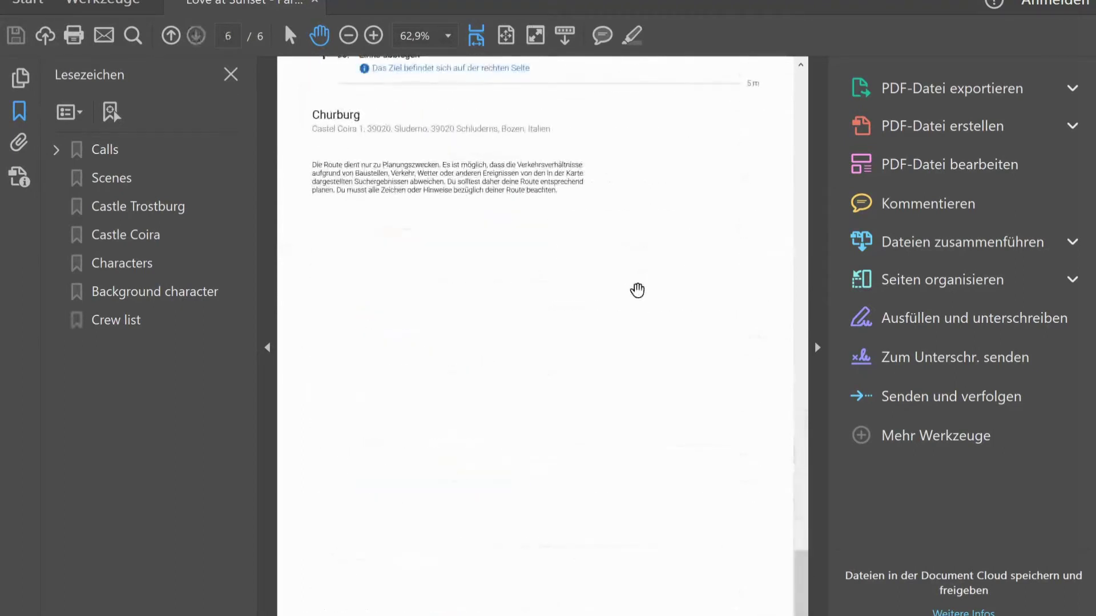
pyautogui.scroll(10, 668, 295)
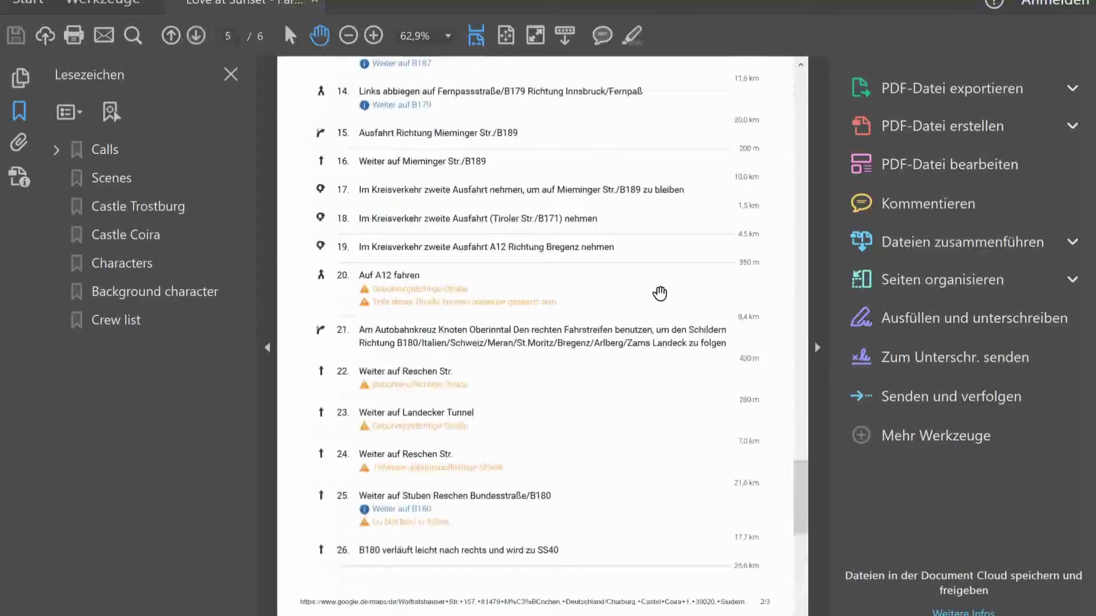
pyautogui.scroll(20, 660, 293)
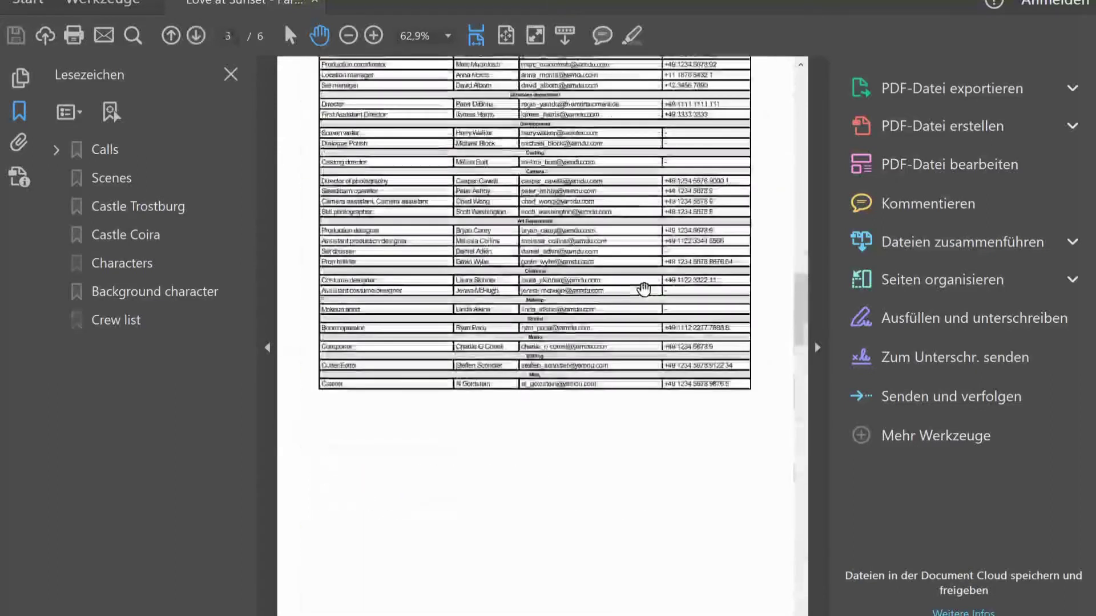
pyautogui.scroll(20, 637, 293)
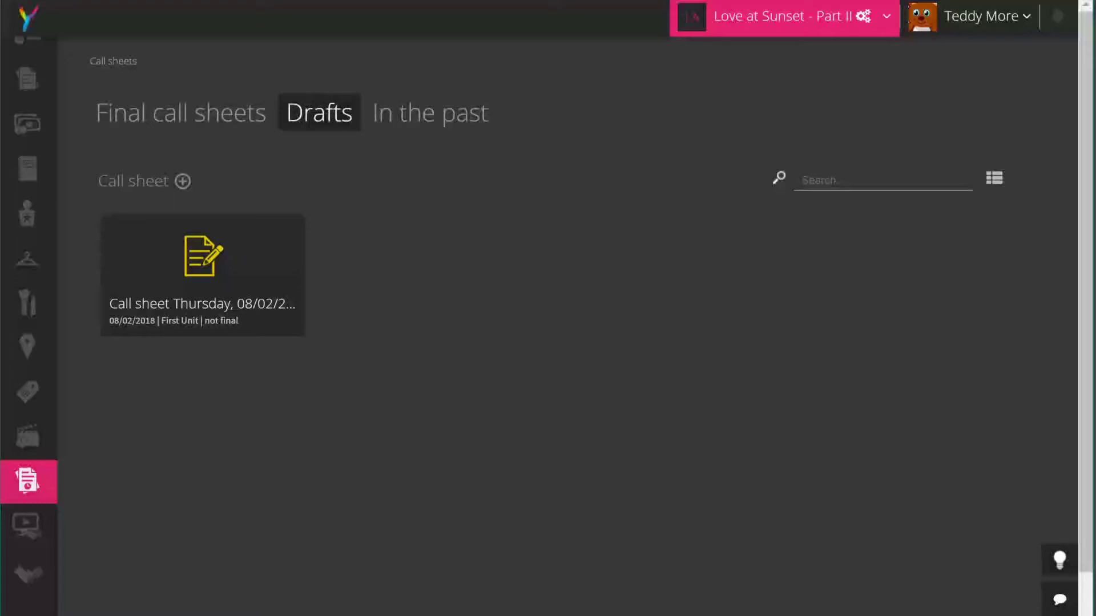
pyautogui.moveTo(235, 240)
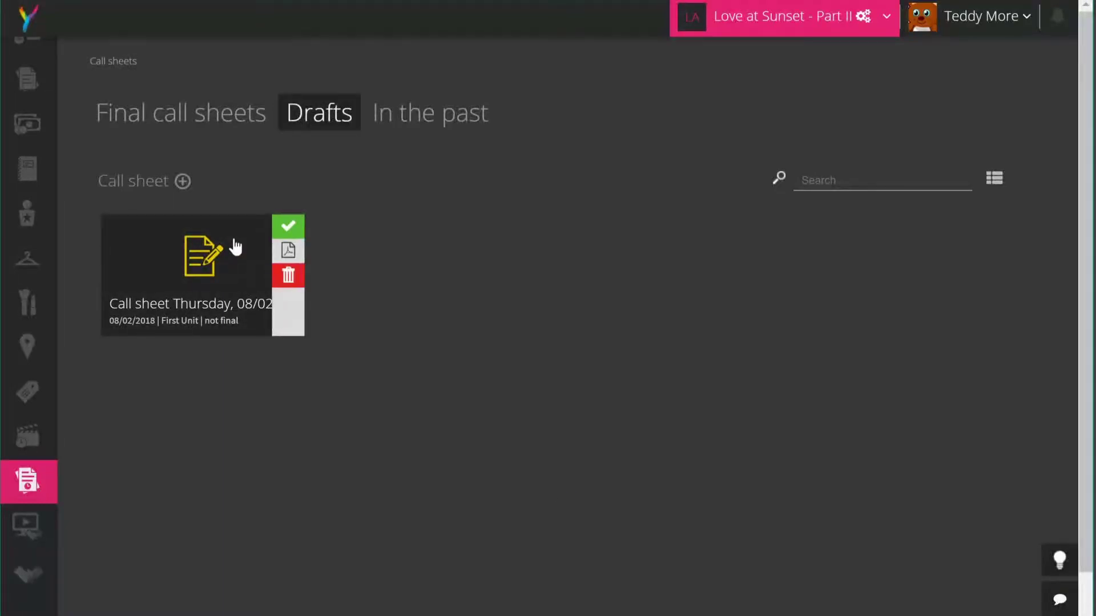
# - Mark the 08/02/2018 call sheet final, email it, and view the detailed sending report
pyautogui.click(289, 229)
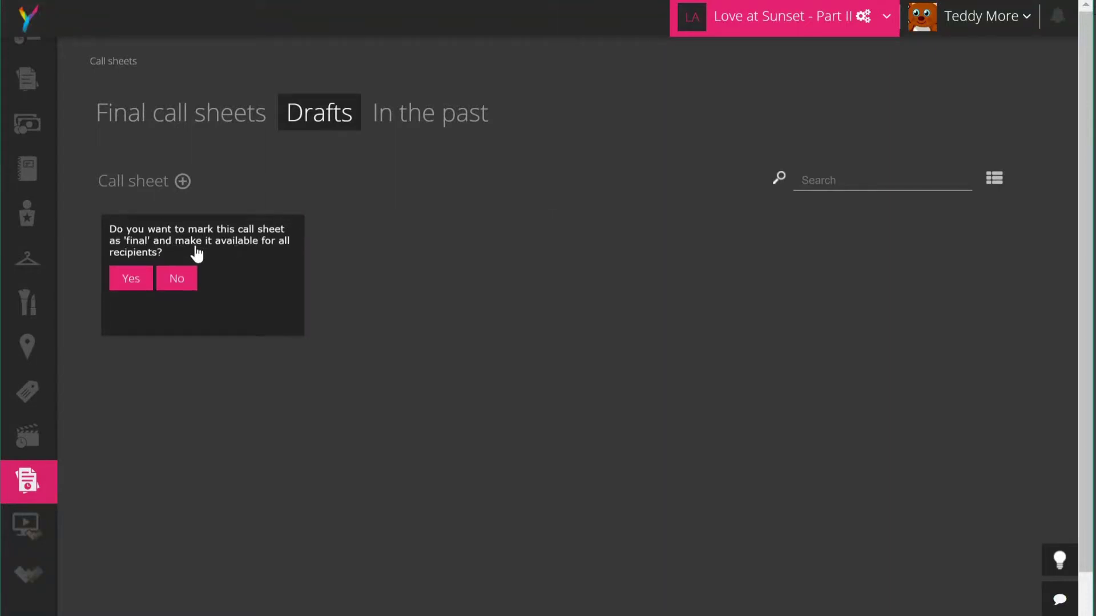
pyautogui.click(137, 291)
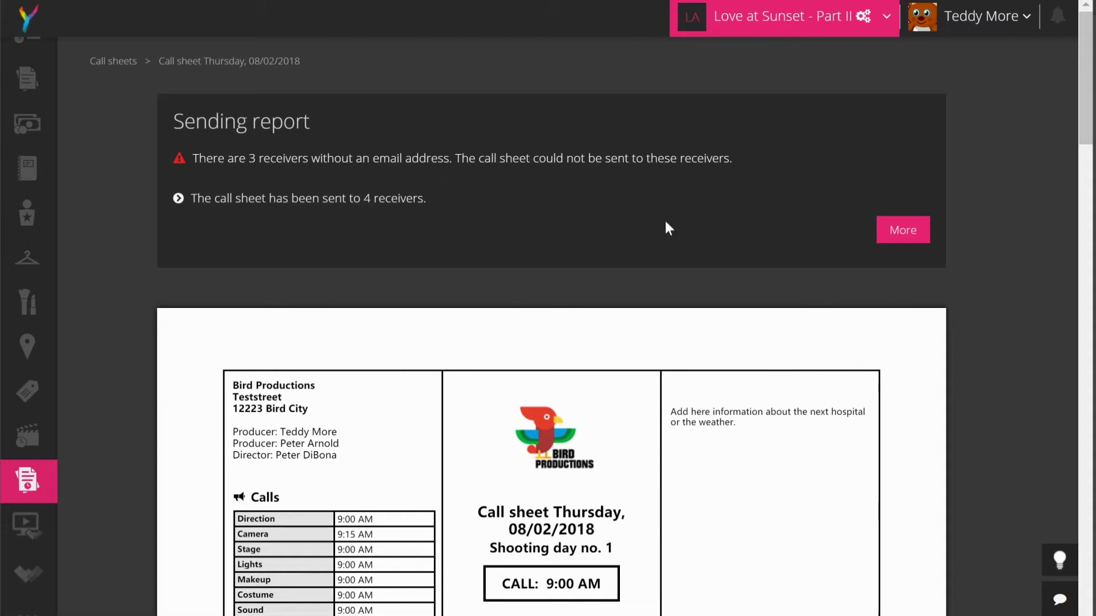
pyautogui.click(912, 236)
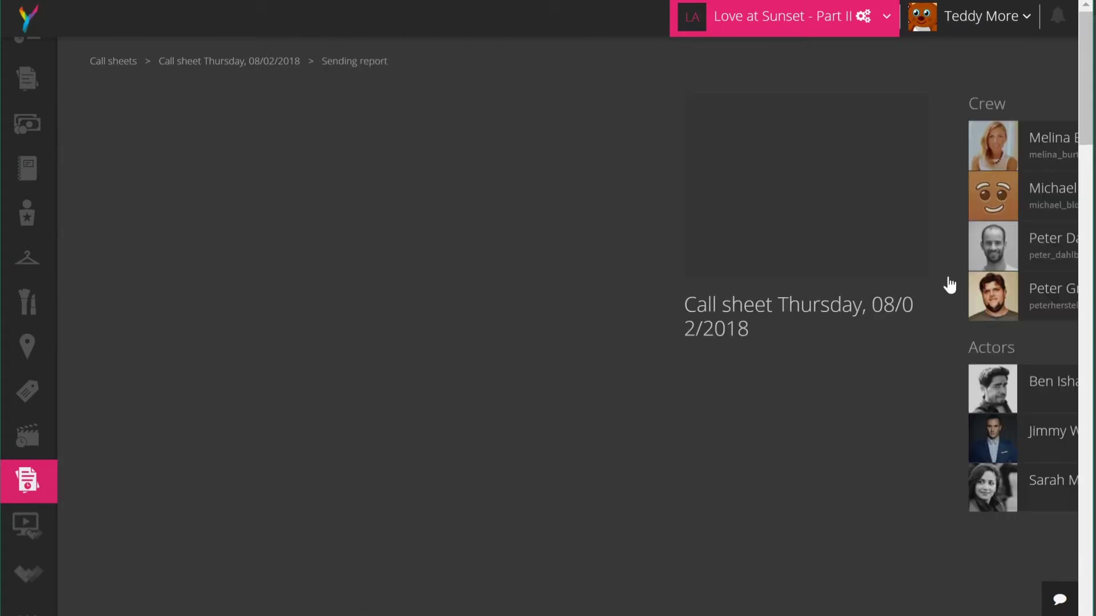